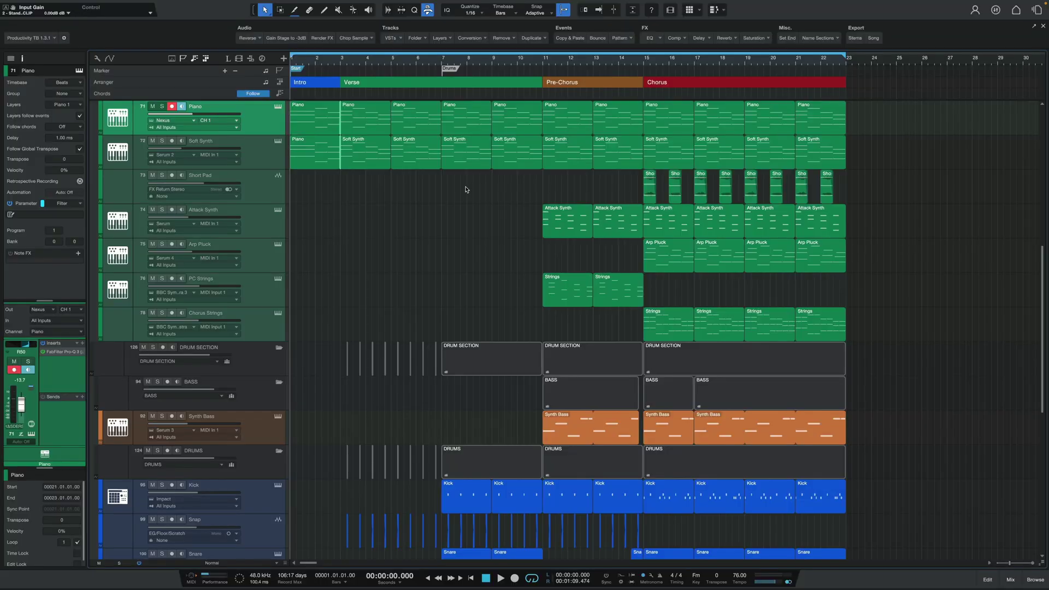
Insert an empty copy of the Scratch Vocal track below the original.
scroll(319, 272, up, 5)
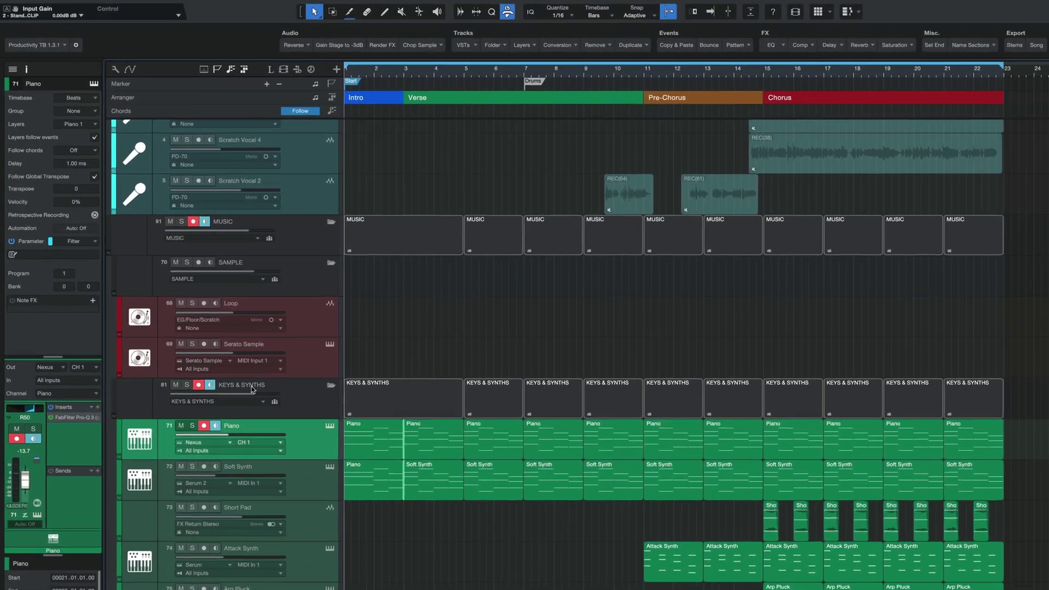
scroll(280, 376, down, 2)
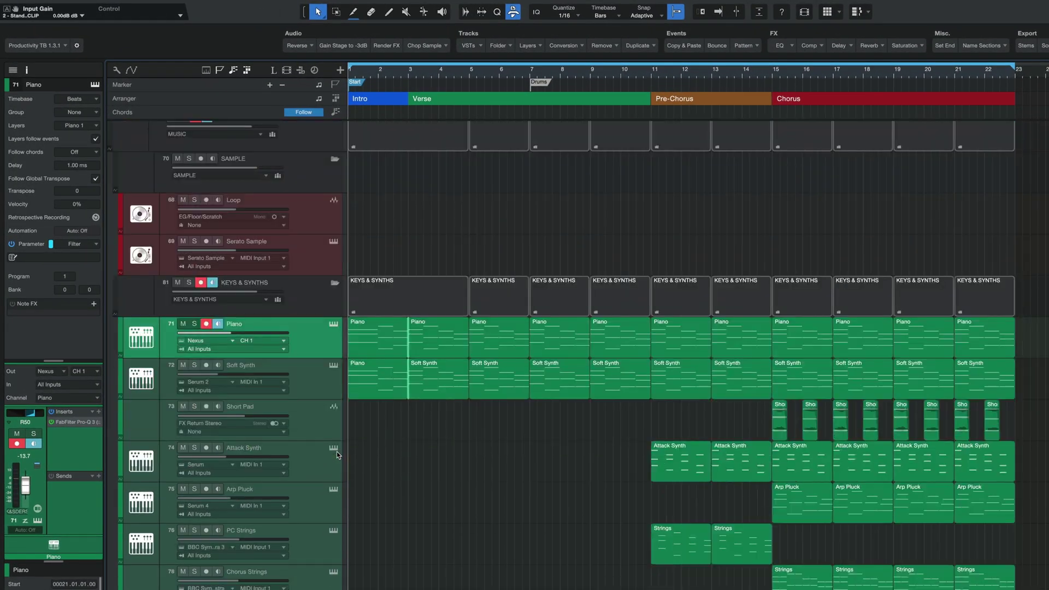
right_click(316, 342)
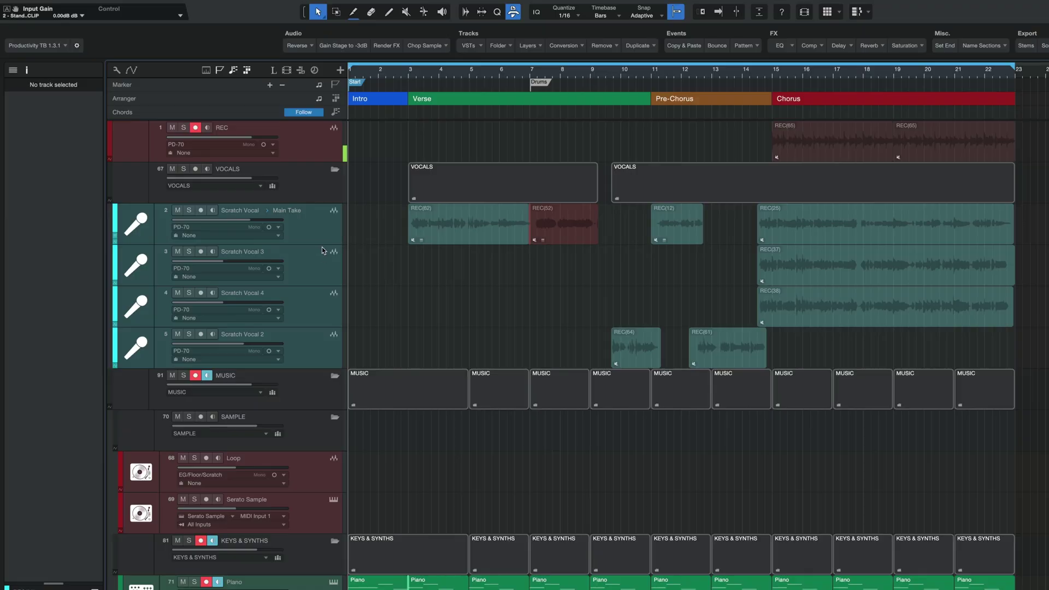
click(323, 228)
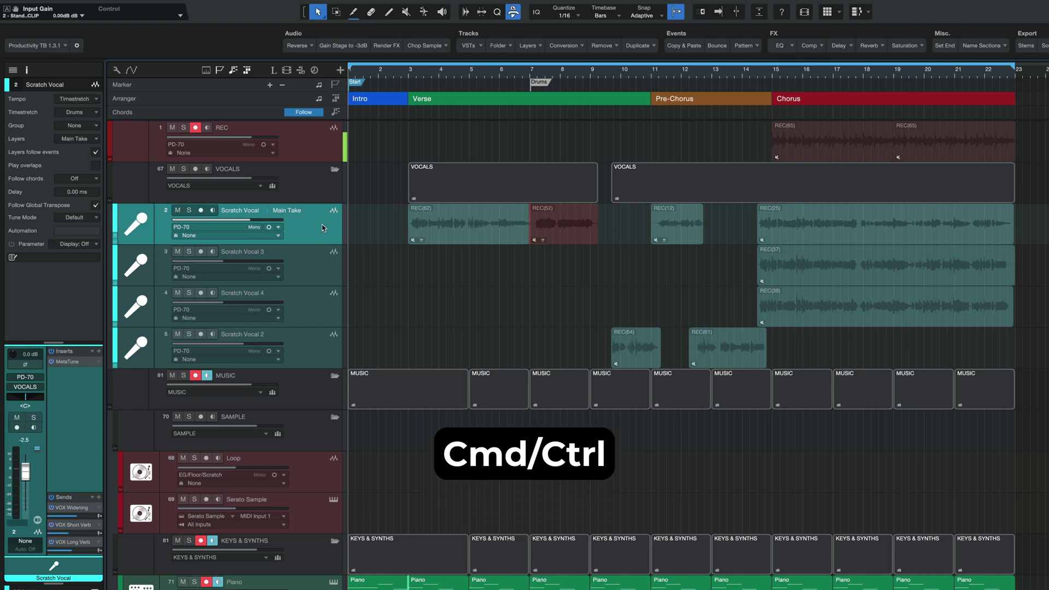
drag(315, 228, 307, 246)
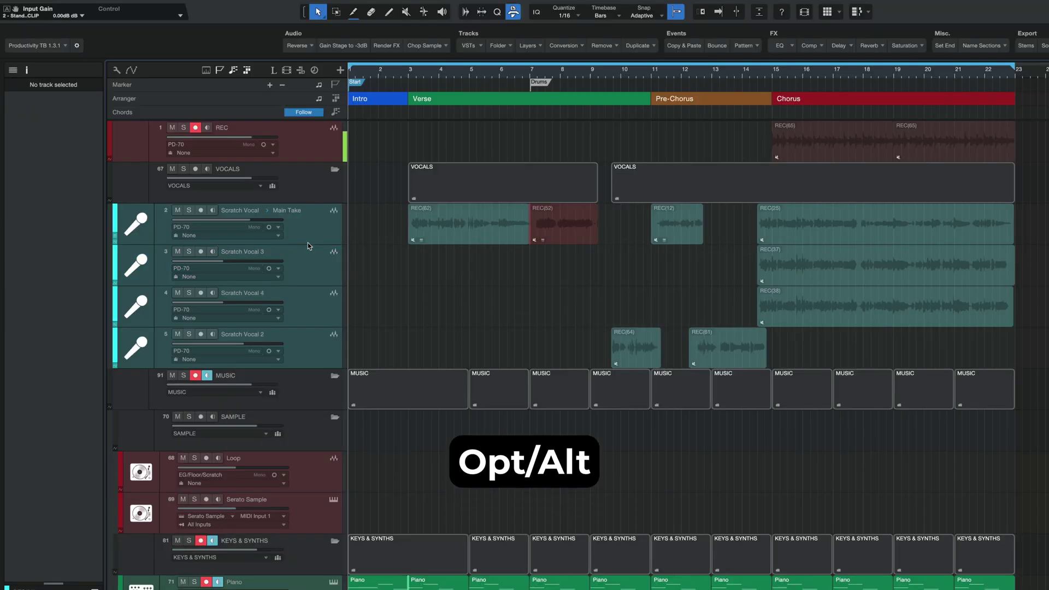
Alt-drag Scratch Vocal to duplicate it with its events, undo, then reselect the vocal and Piano.
drag(311, 223, 311, 242)
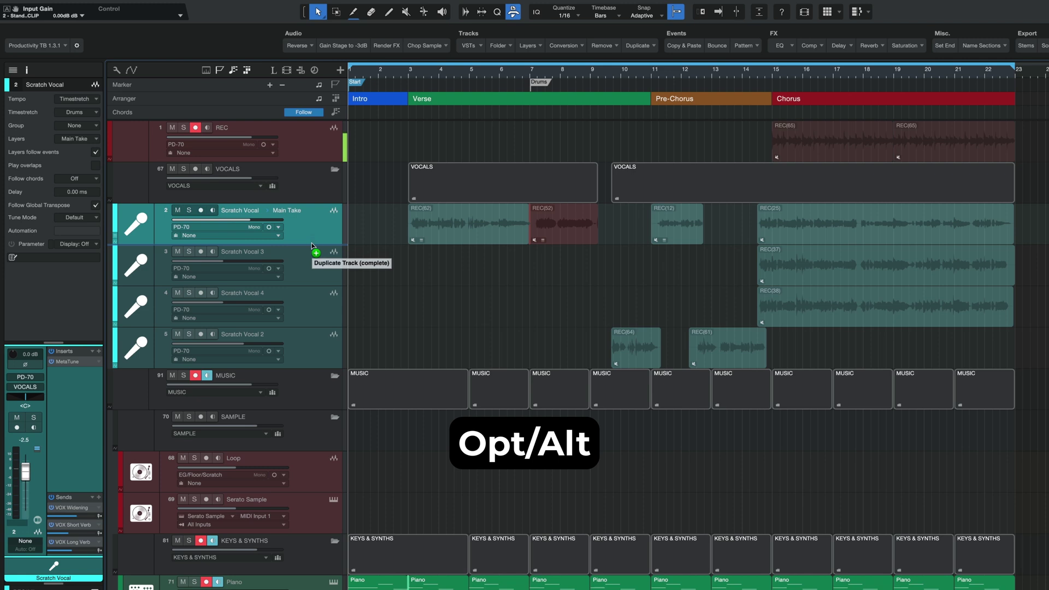
drag(312, 242, 312, 244)
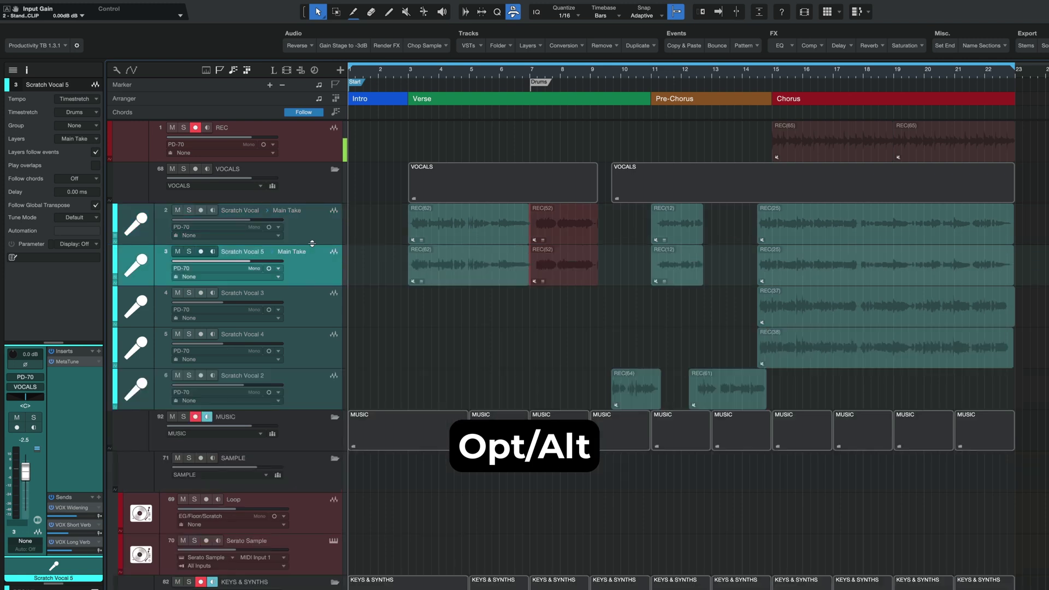
key(ctrl+z)
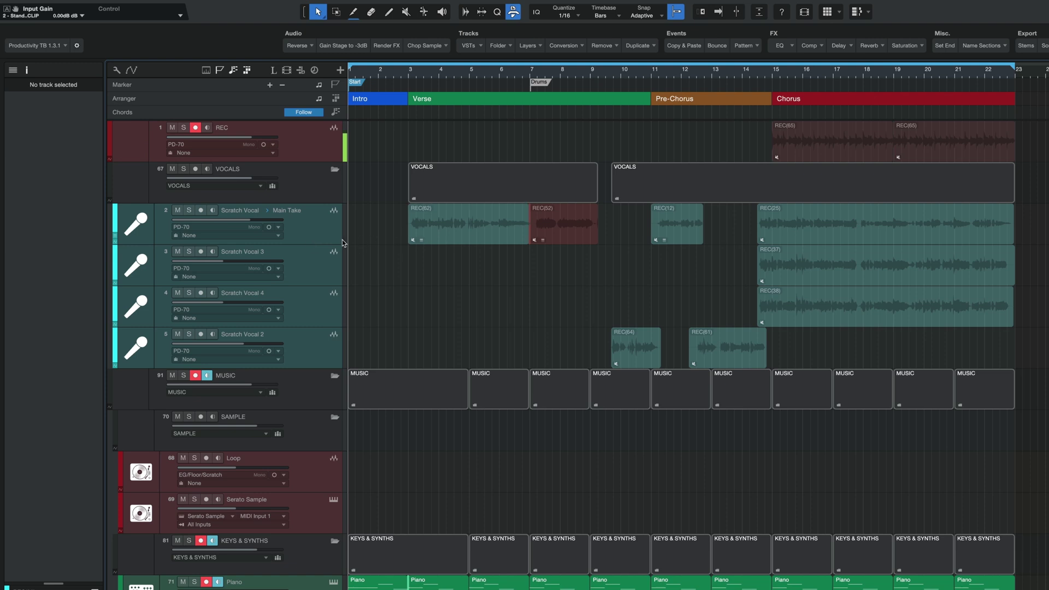
click(307, 230)
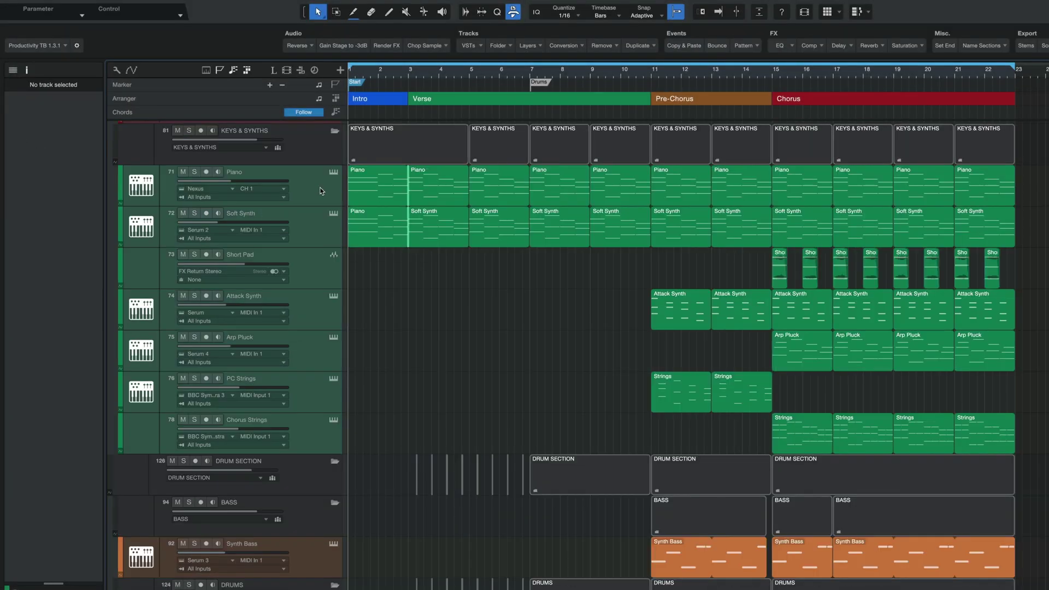
click(319, 186)
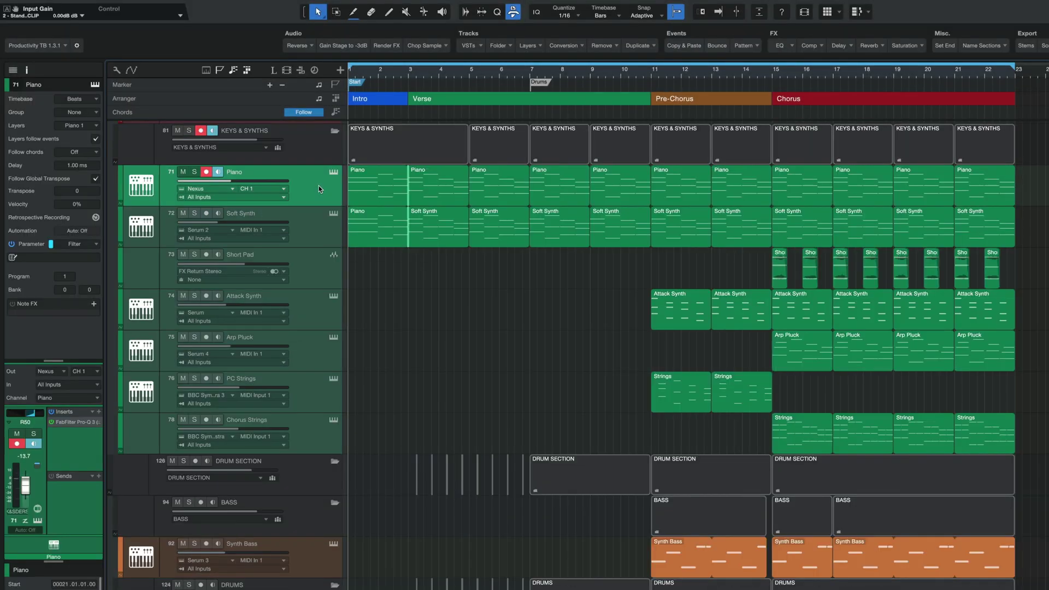
Ctrl-drag the Soft Synth header to insert an empty Soft Synth 2 track beneath it.
right_click(319, 185)
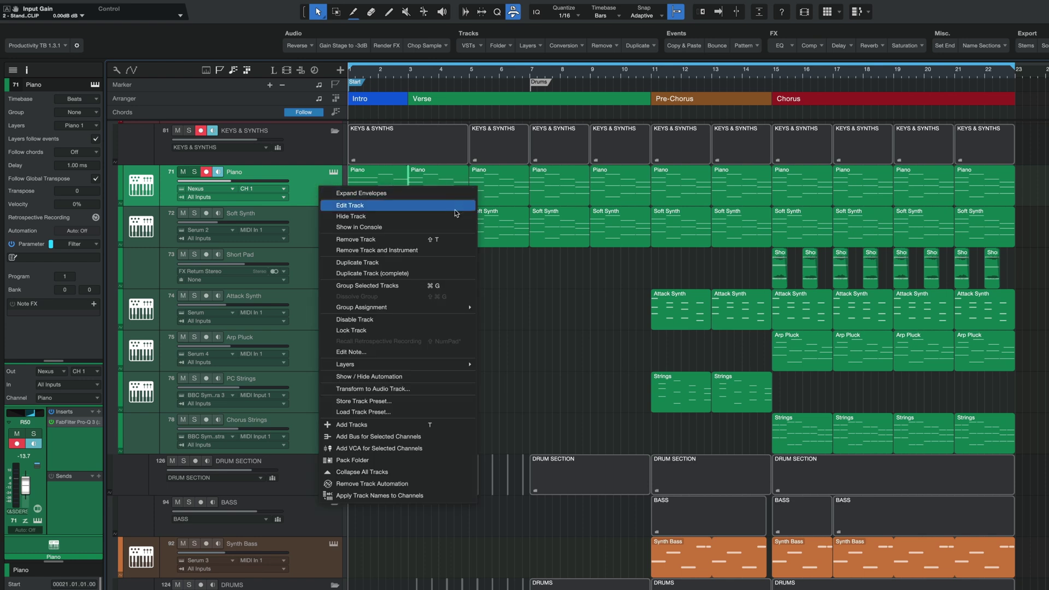
click(406, 275)
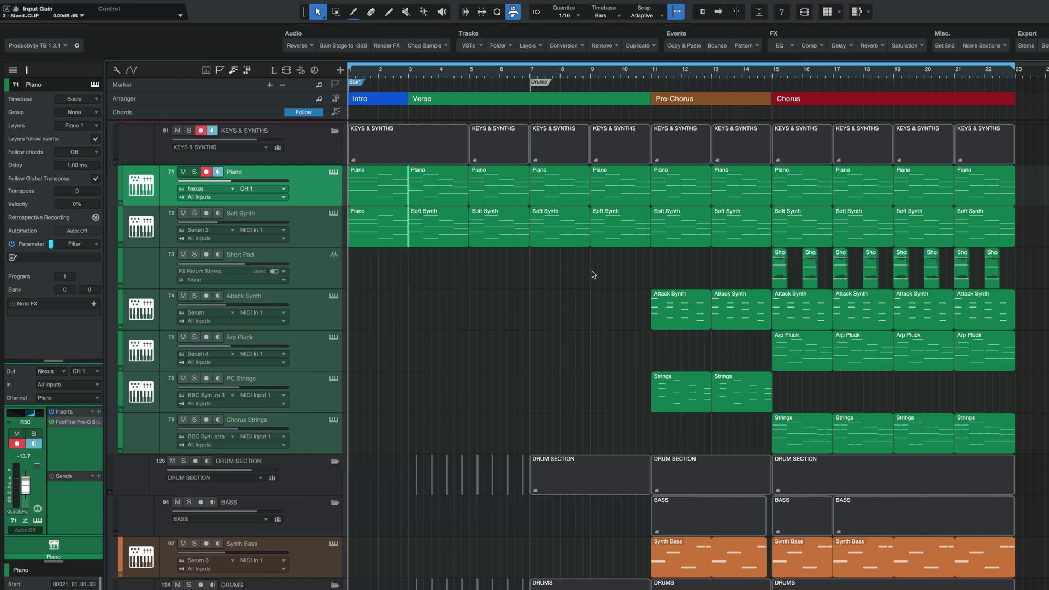
click(320, 235)
drag(322, 233, 313, 245)
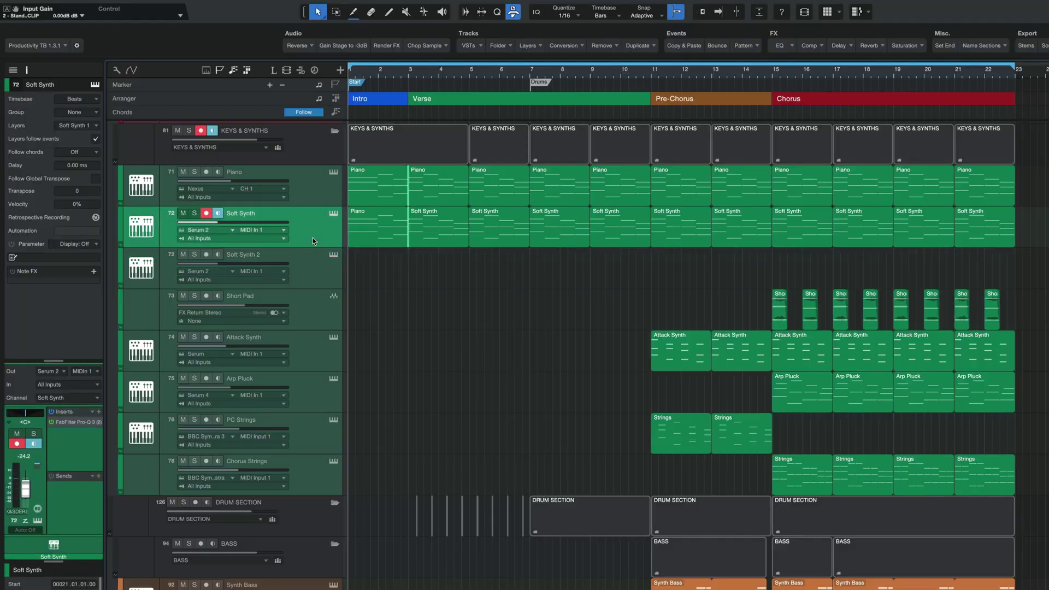
click(314, 264)
Duplicate Soft Synth with all its clips as Soft Synth 2, playing Serum 5.
click(314, 239)
click(334, 214)
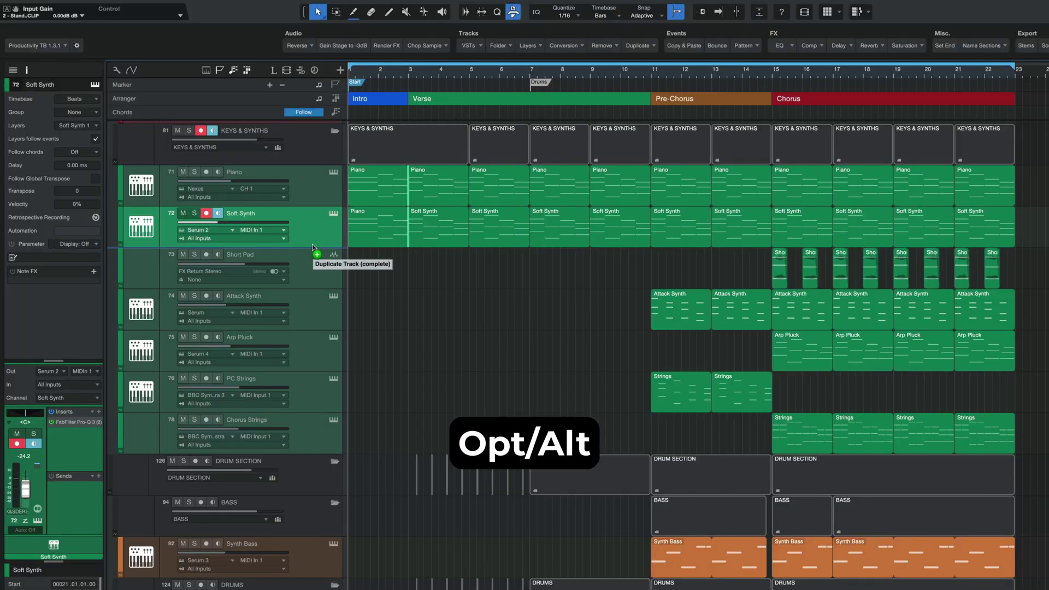
drag(313, 245, 313, 249)
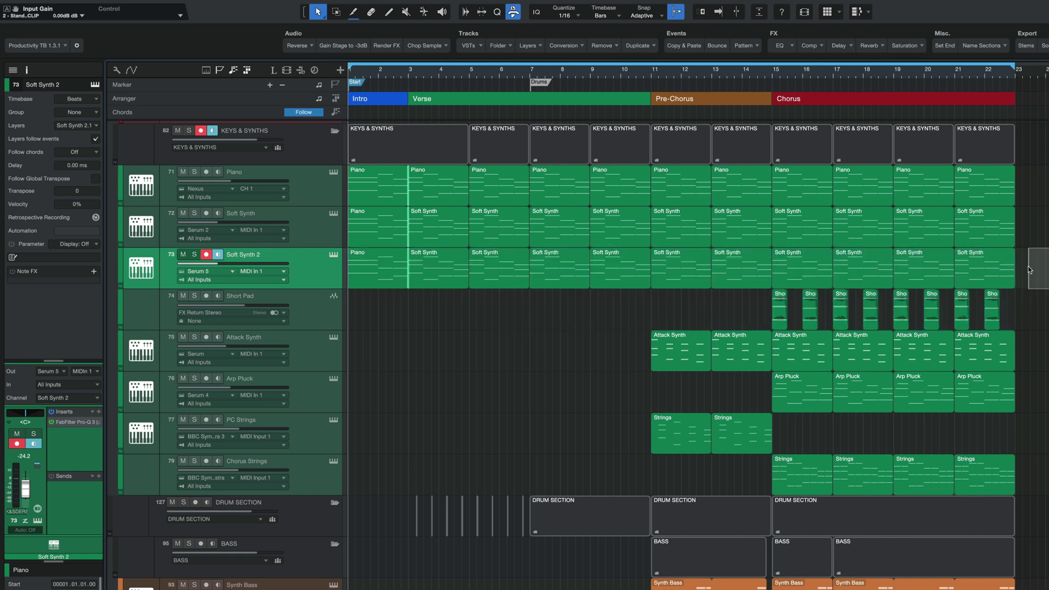
Delete Soft Synth 2's events and track, then re-add it empty via the Tracks toolbar Duplicate.
key(Delete)
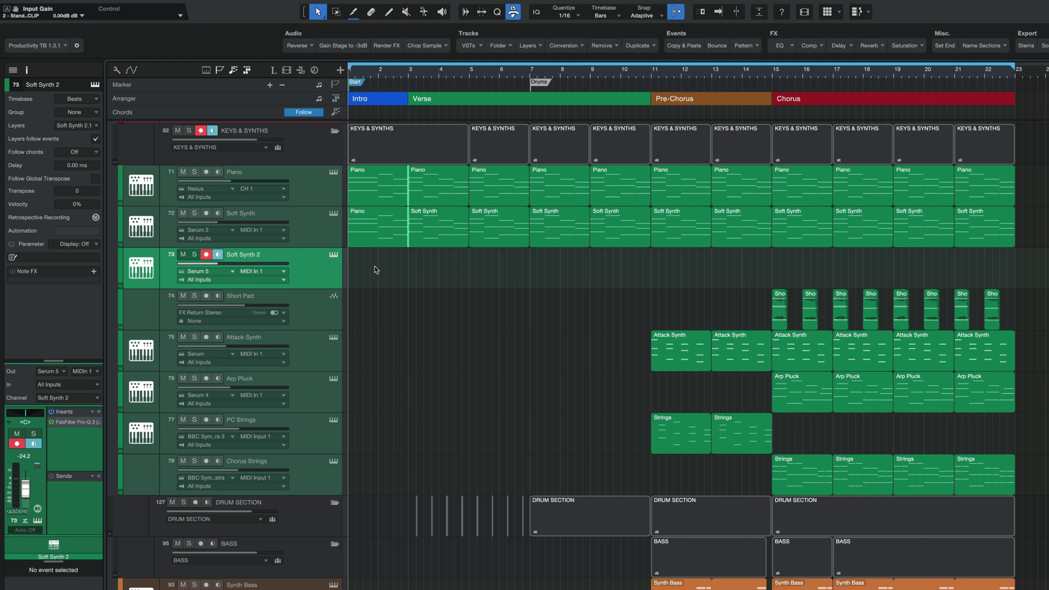
key(Delete)
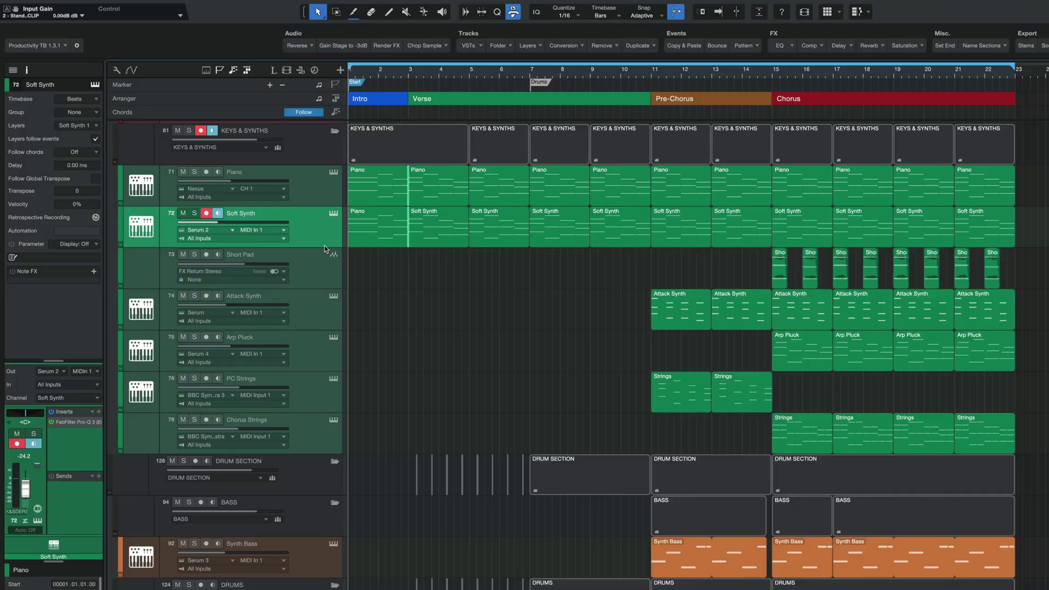
click(653, 46)
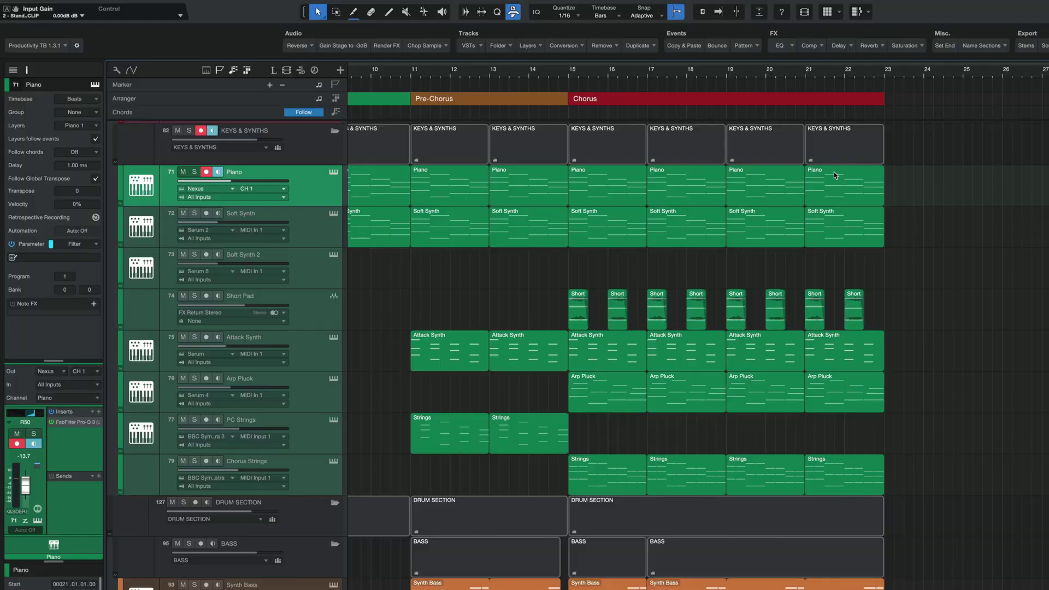
key(d)
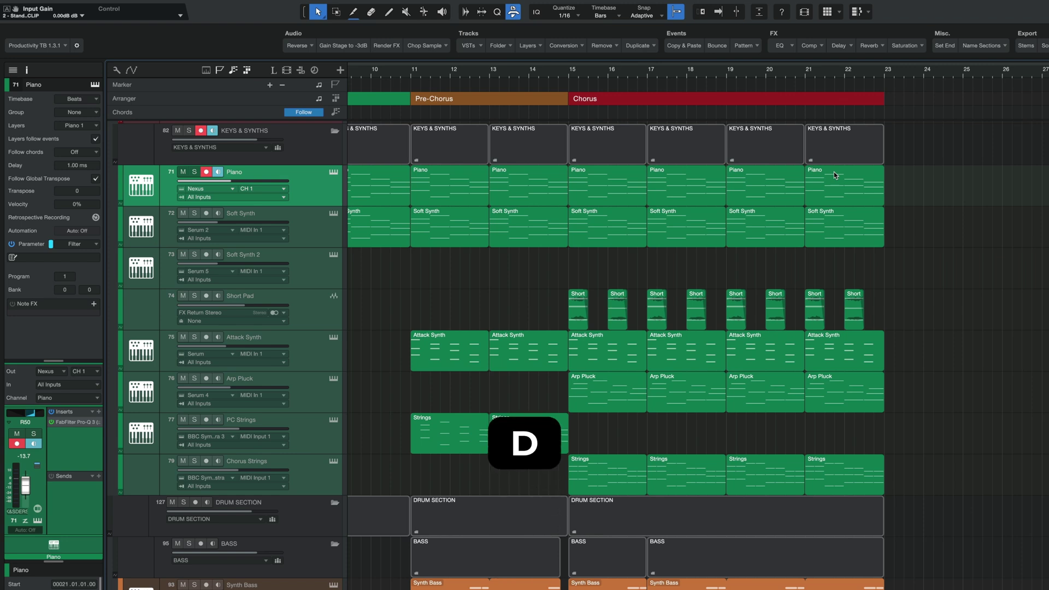
click(842, 187)
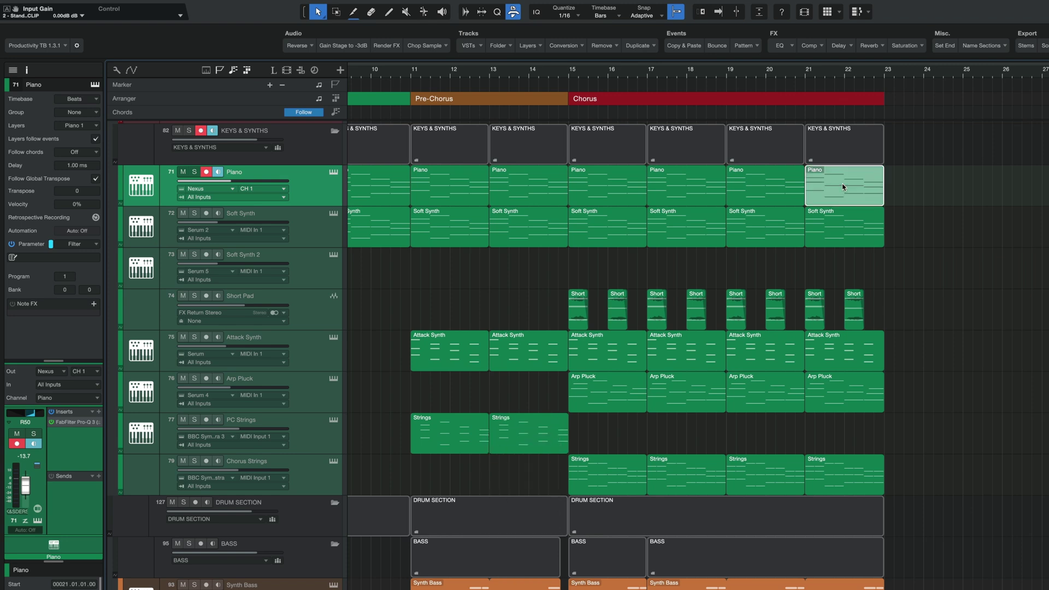
key(d)
key(d)
key(d)
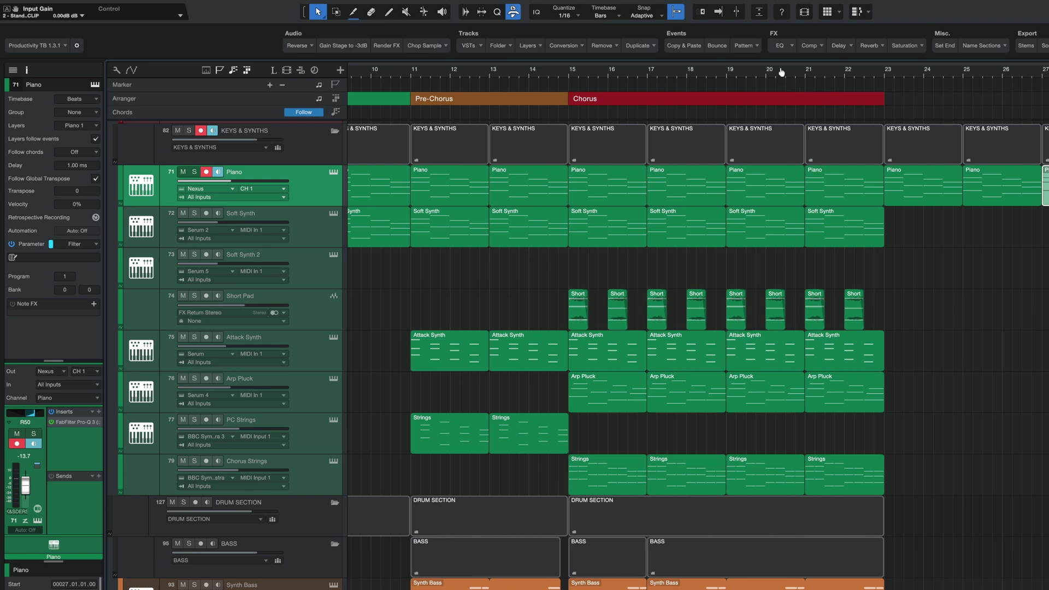
scroll(782, 71, down, 3)
drag(1043, 189, 858, 184)
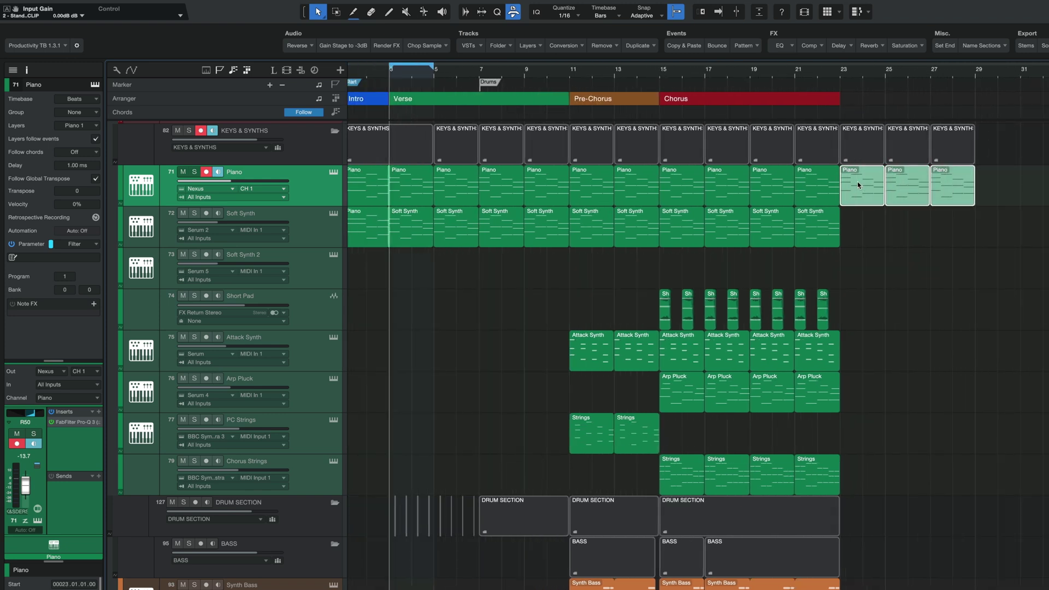
key(d)
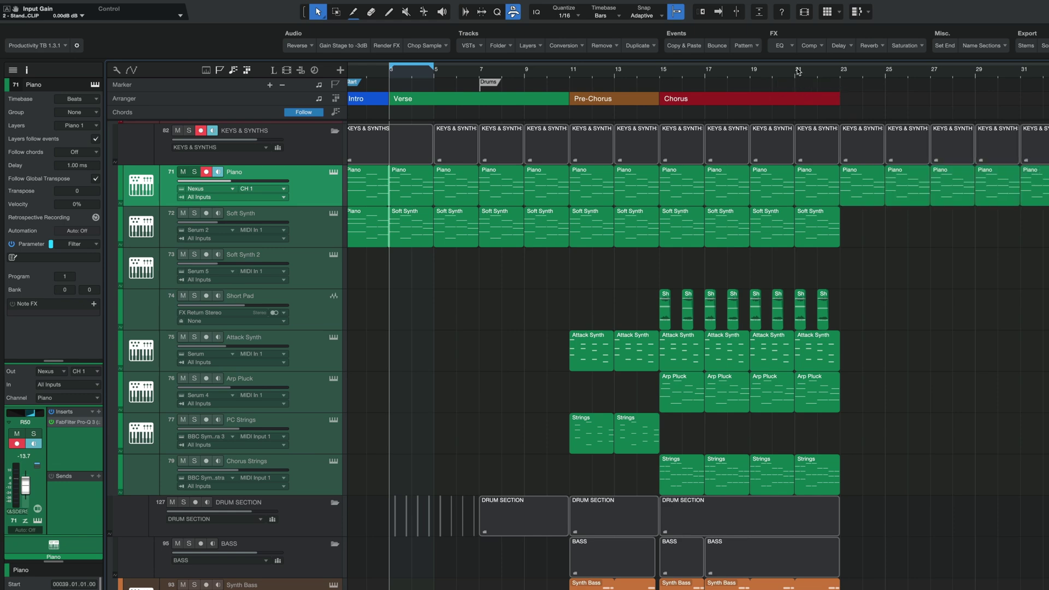
scroll(798, 71, down, 2)
key(d)
scroll(798, 71, down, 2)
key(ctrl+z)
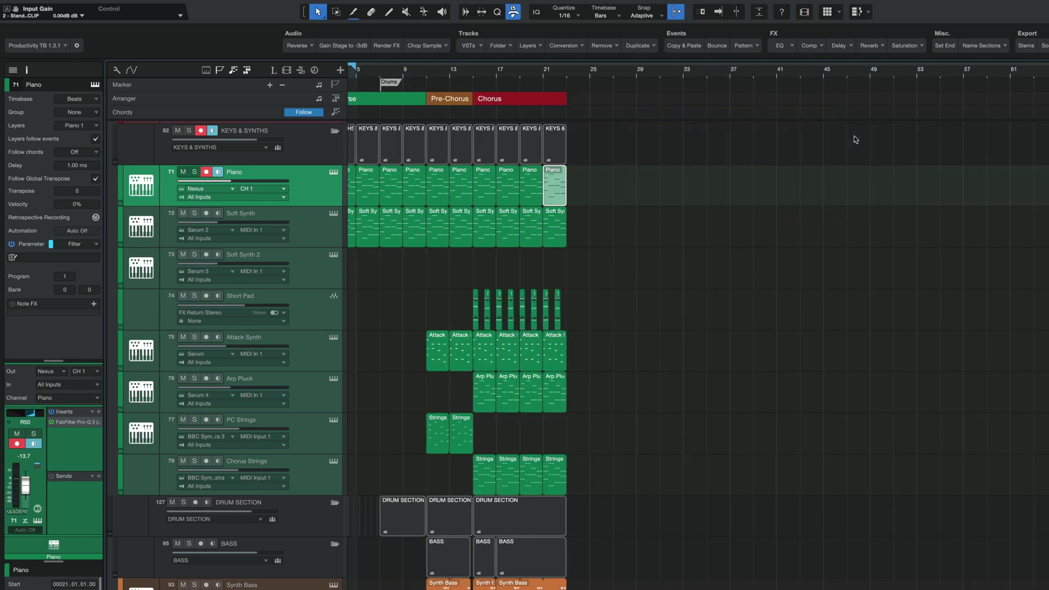
scroll(543, 79, up, 3)
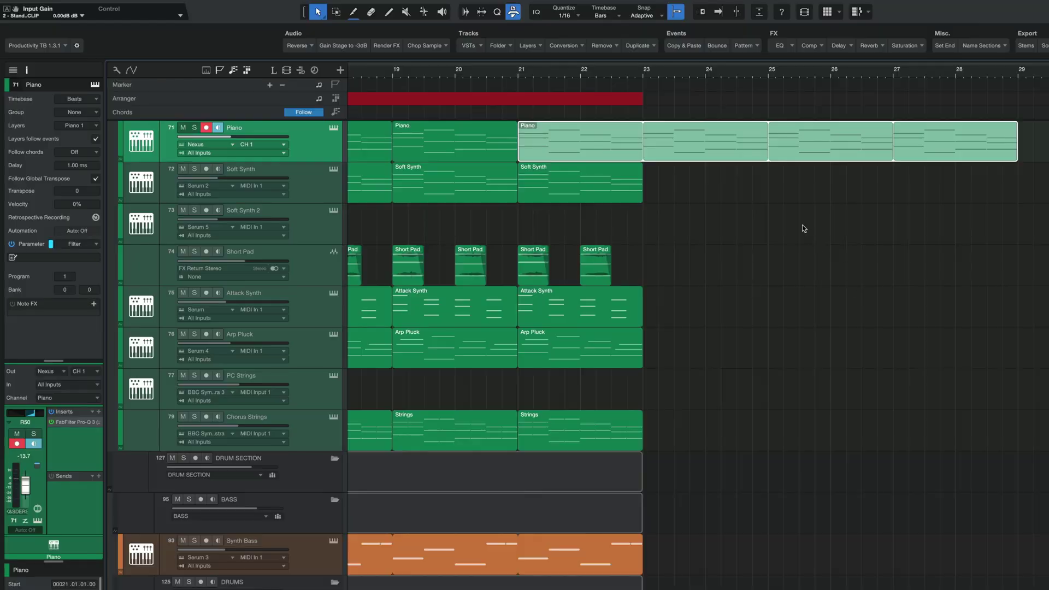
Select and deselect the looped Piano repeat spanning bars 25–29.
click(792, 216)
click(776, 137)
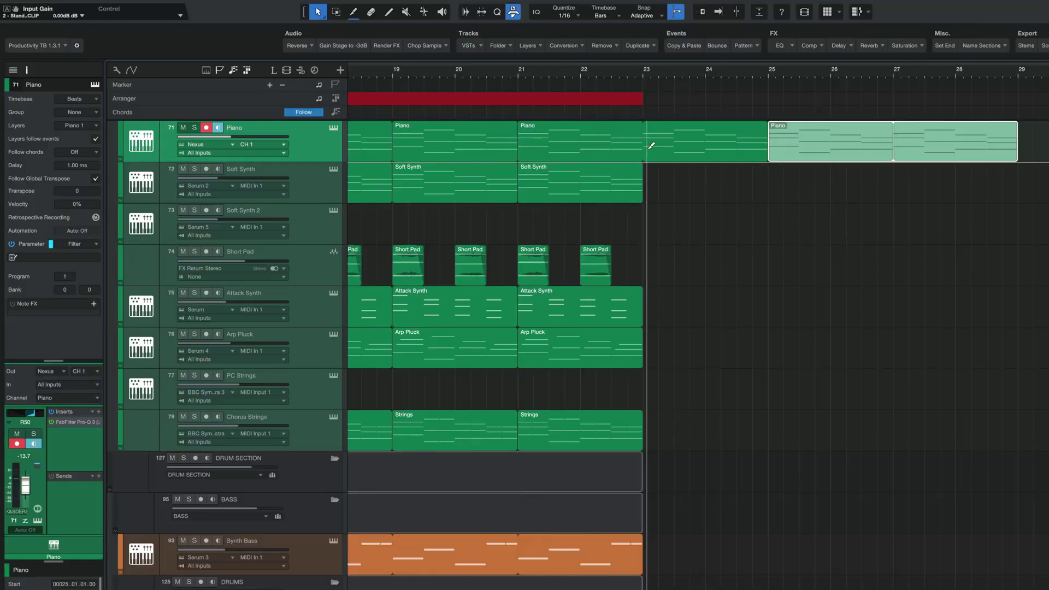
click(773, 206)
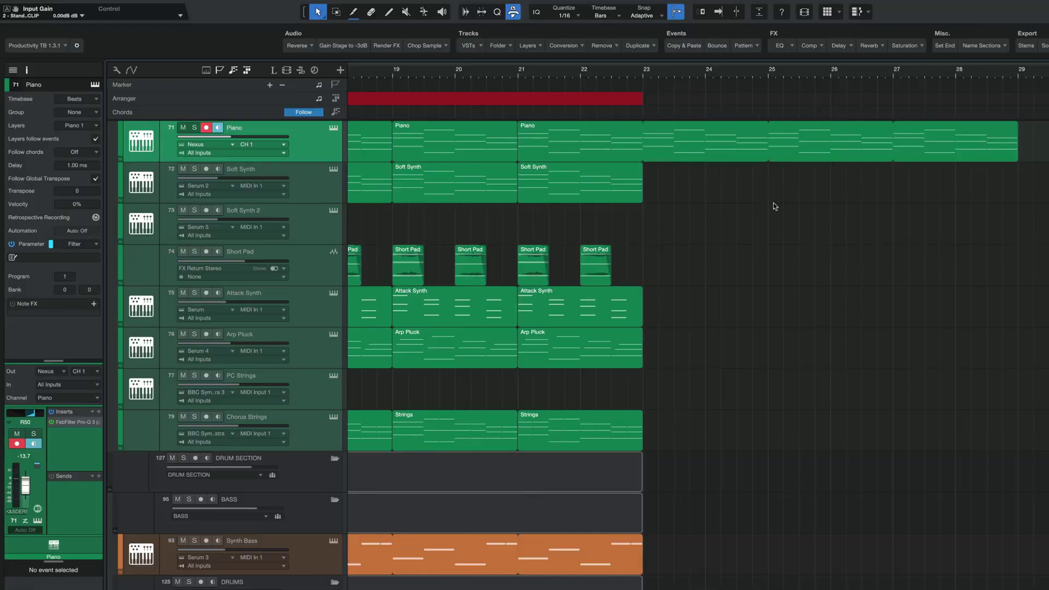
Open the bar-21 Piano loop in the Piano Roll, delete and restore the Db3/Bb2 notes, then close it.
click(705, 159)
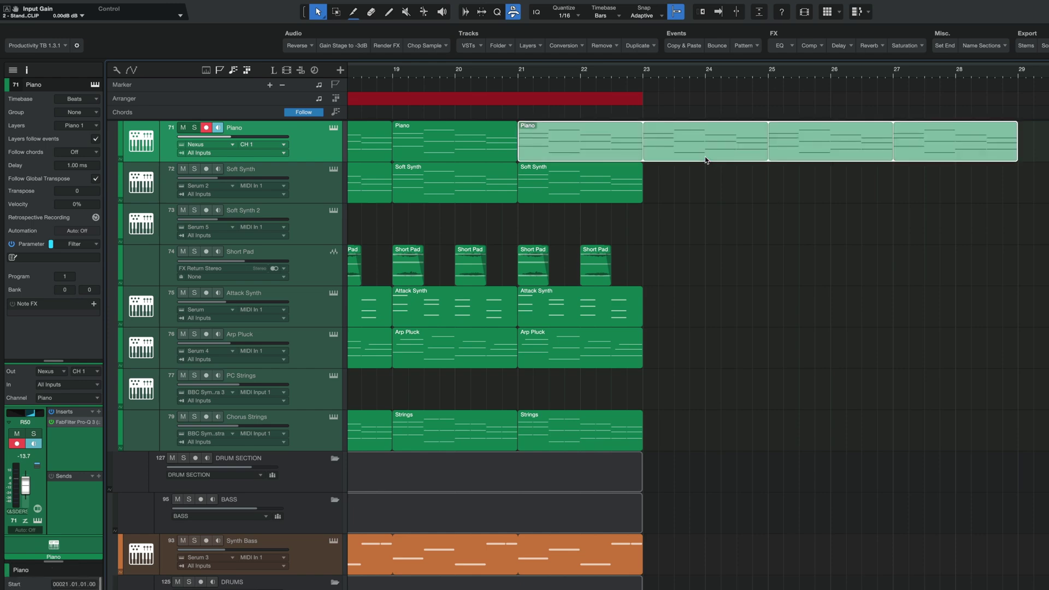
double_click(705, 156)
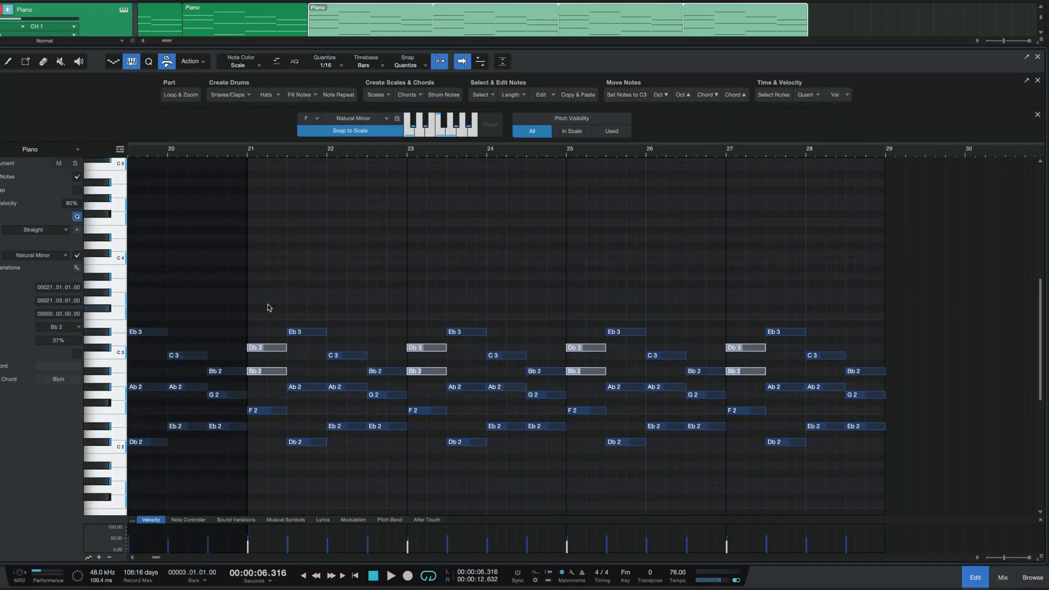
drag(267, 307, 268, 368)
key(Delete)
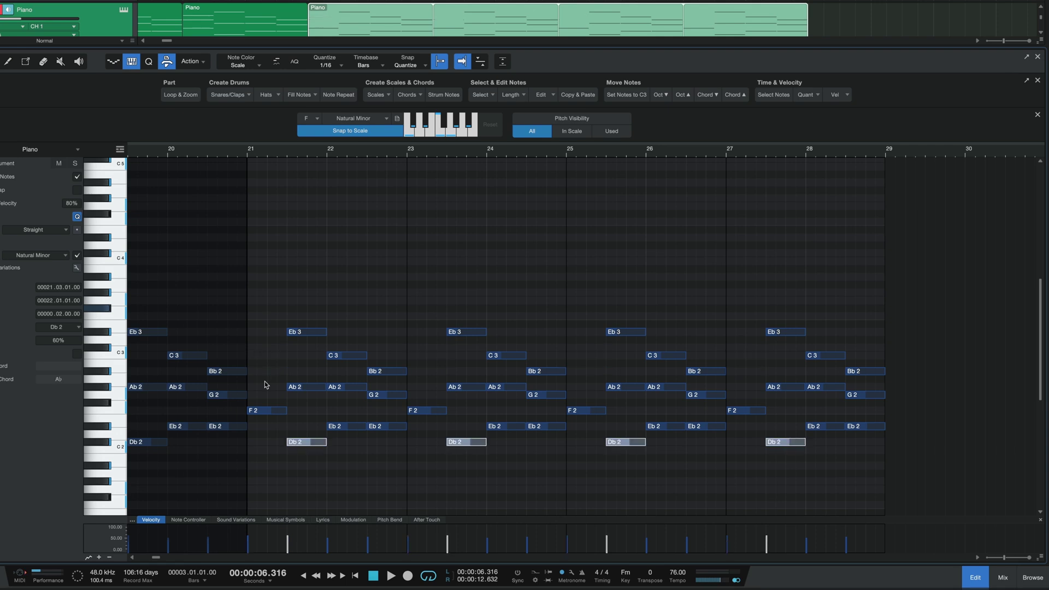
key(ctrl+z)
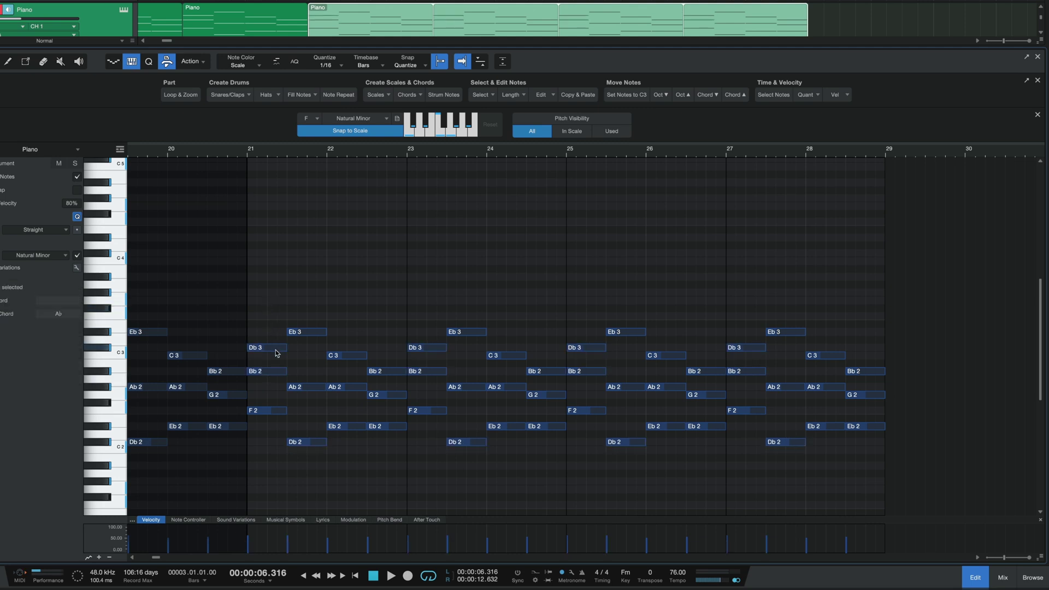
drag(276, 303, 276, 303)
click(975, 578)
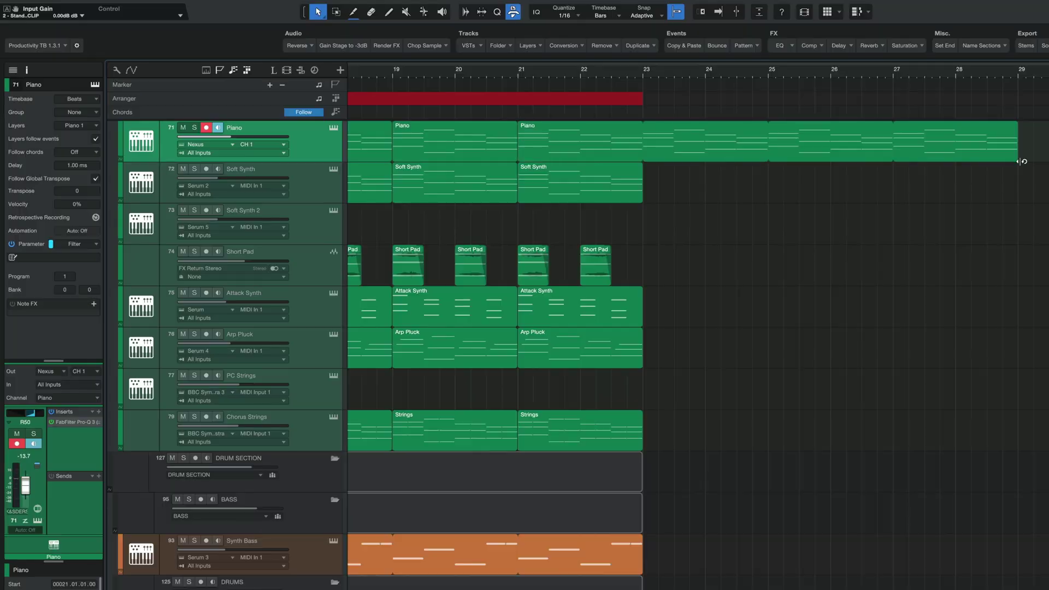
Shorten the bar-21 Piano loop to end at bar 23, add a shared copy at bars 23–25, and select both.
drag(1020, 162, 649, 155)
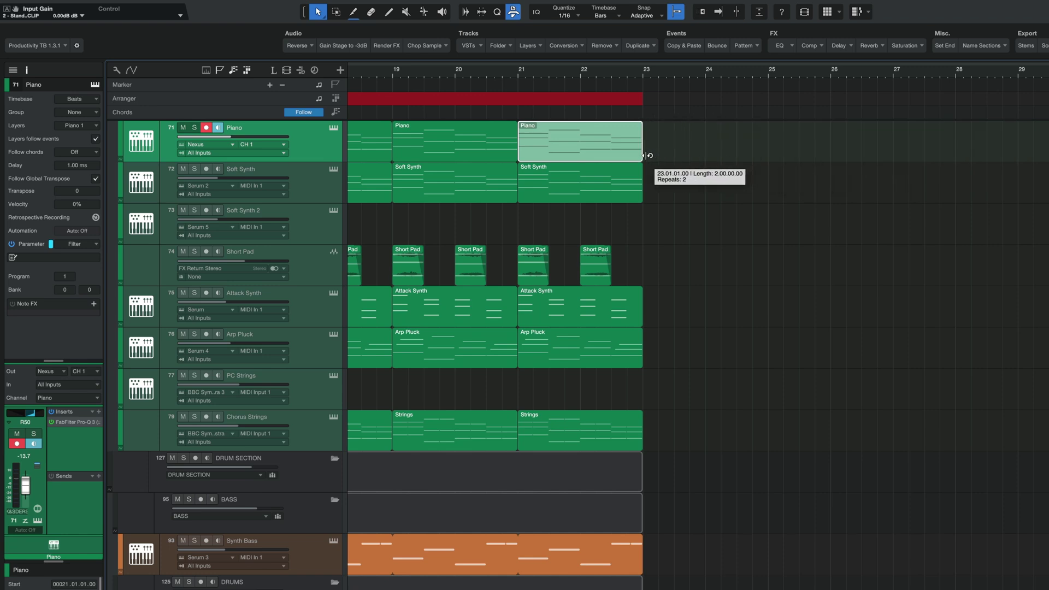
click(601, 133)
key(shift+d)
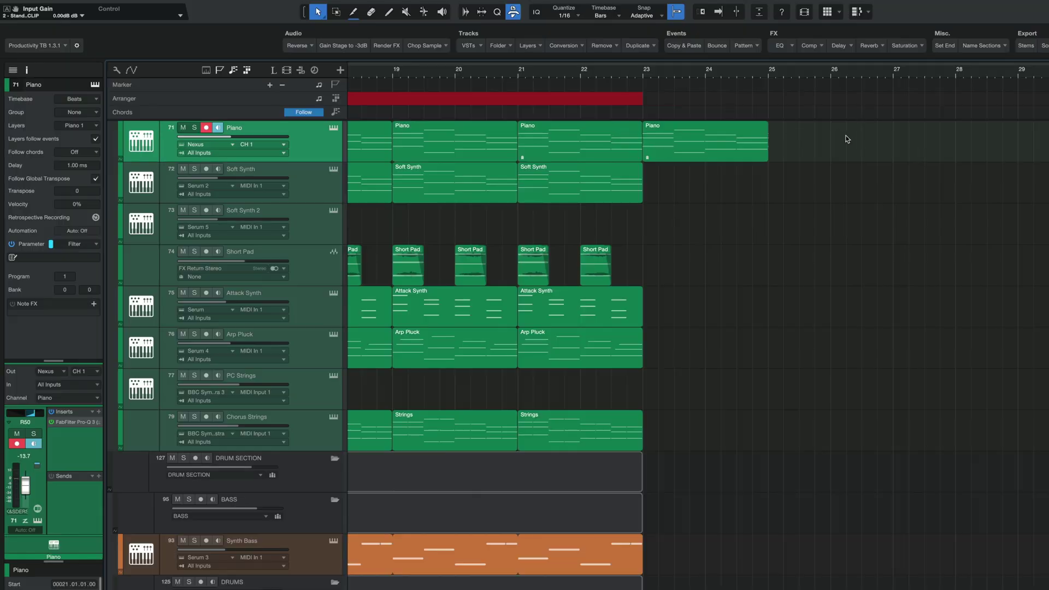
drag(866, 137, 627, 130)
Edit the bar-21 chord notes in the note editor, then move the shared Piano copy to bar 29.
double_click(627, 131)
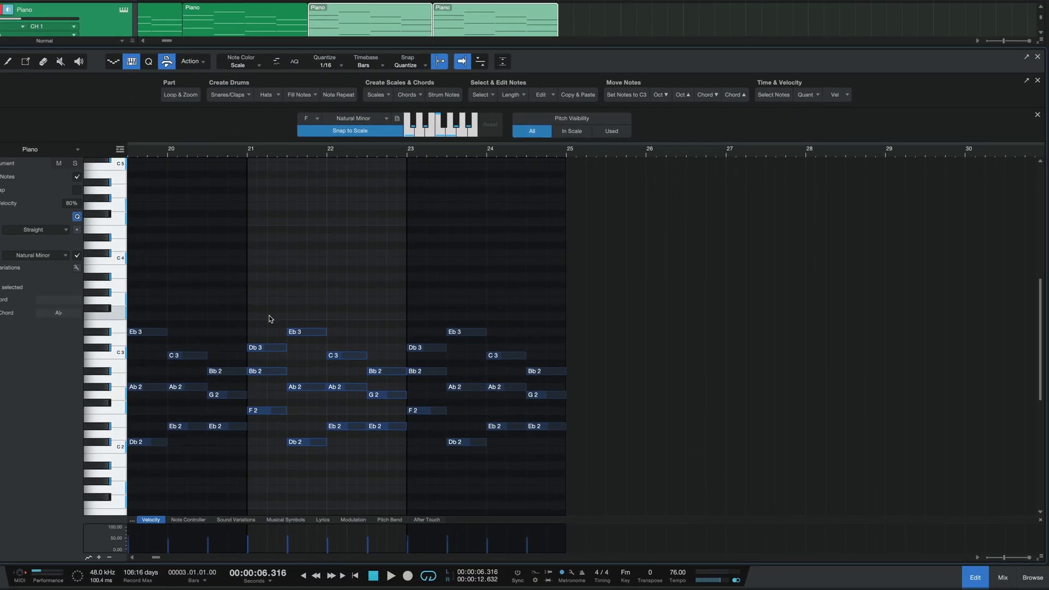
drag(480, 432, 477, 499)
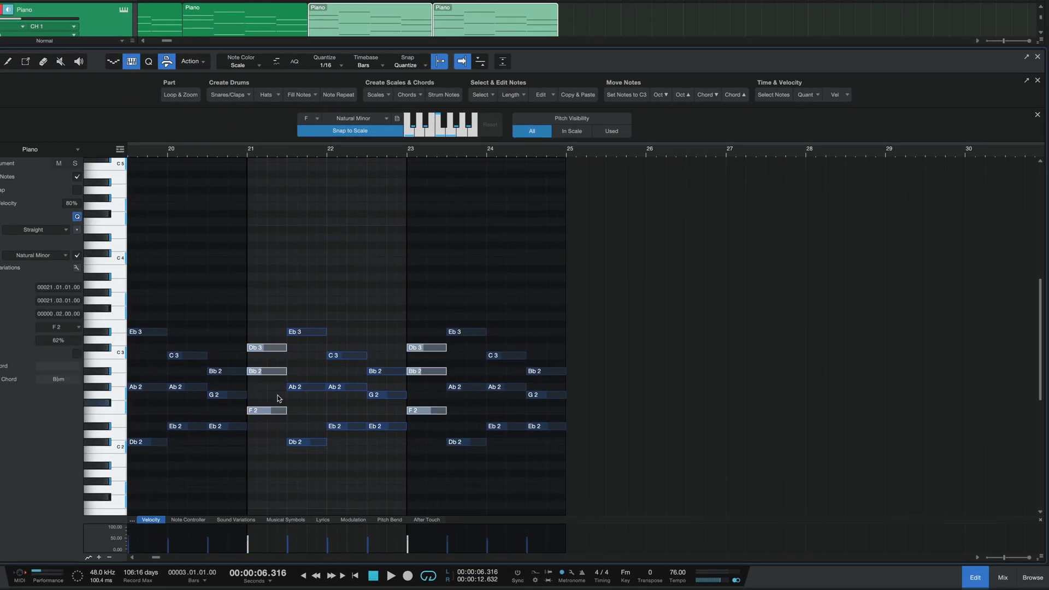
drag(269, 385, 270, 334)
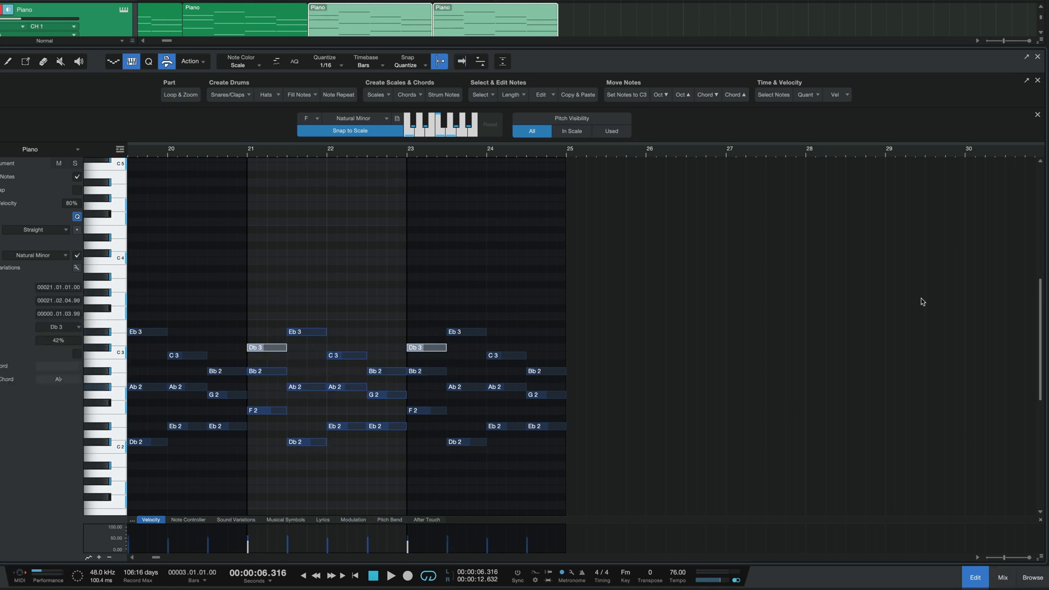
click(804, 21)
click(966, 585)
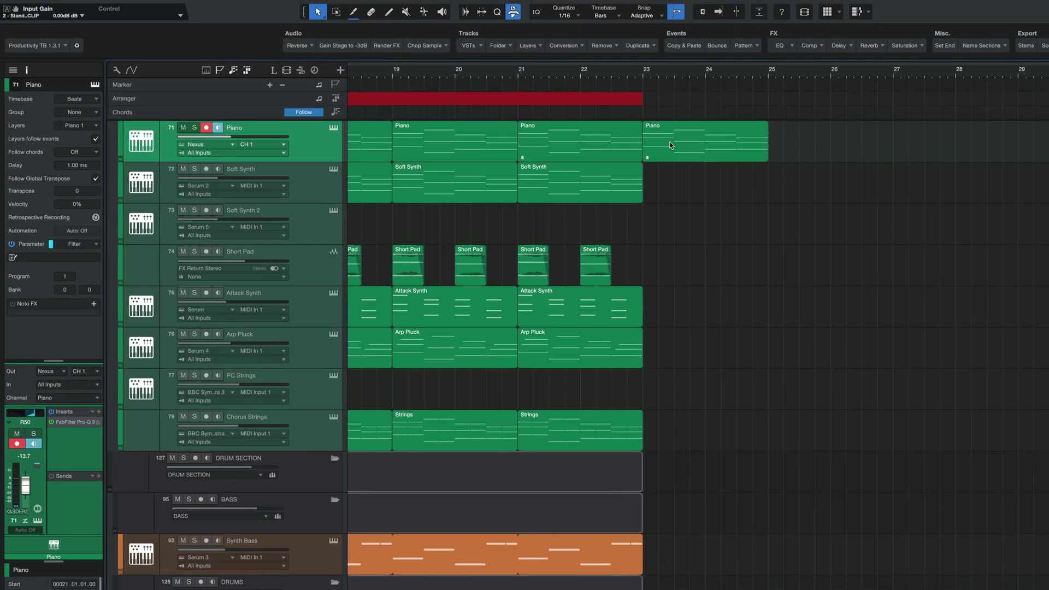
drag(480, 33, 660, 32)
drag(870, 152, 1035, 138)
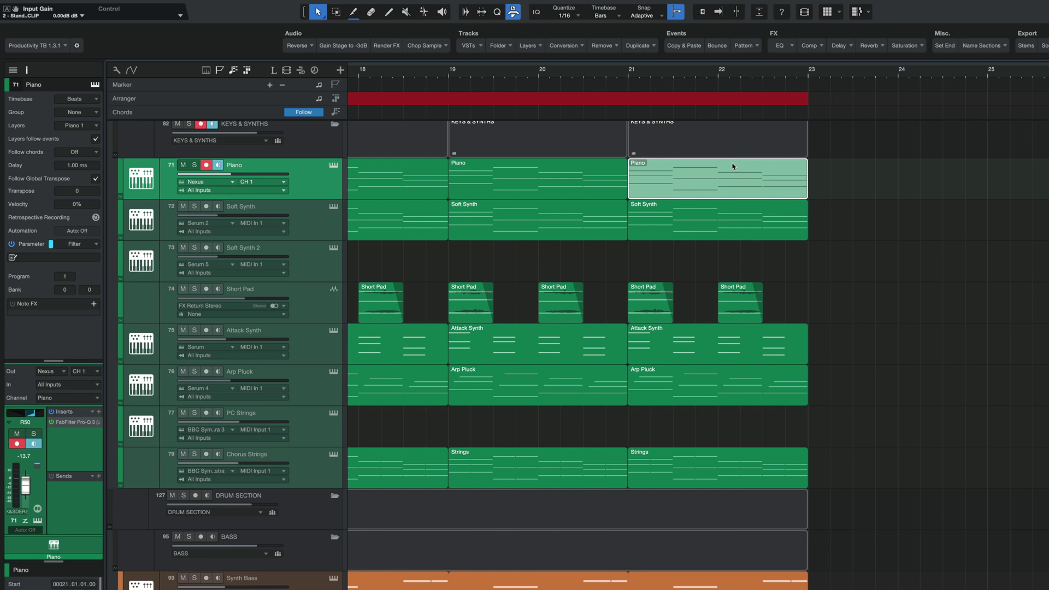
Trim the bar-21 Piano part to a single bar and loop it out to bar 25.
double_click(734, 166)
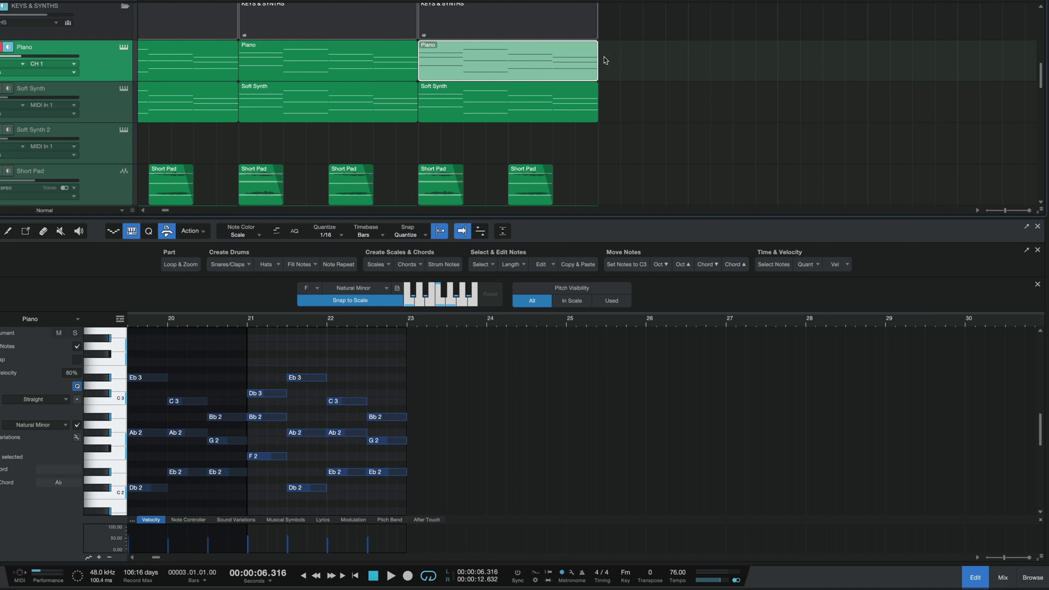
drag(594, 60, 506, 68)
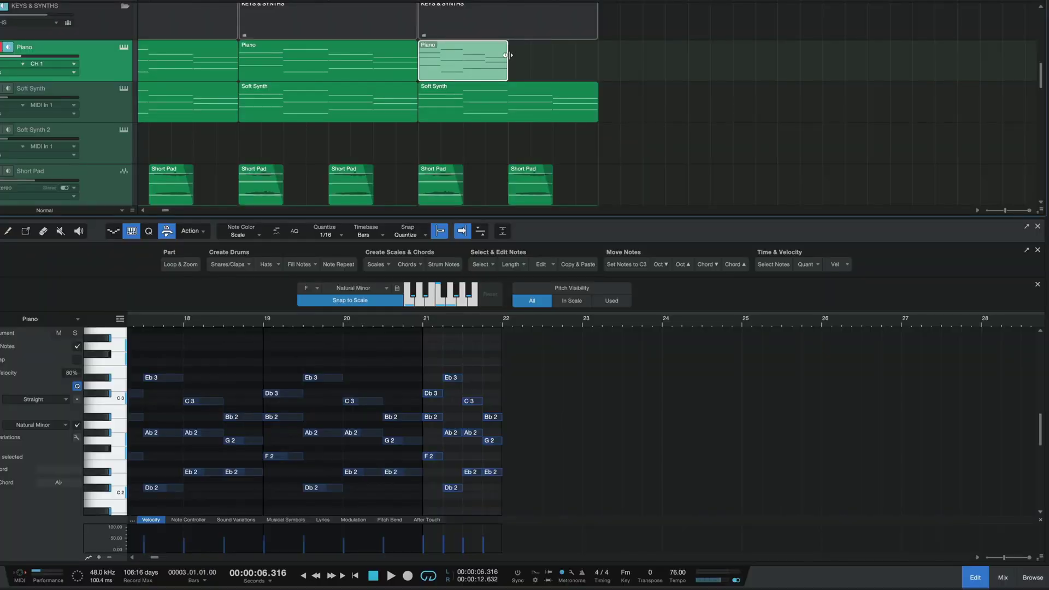
drag(507, 57, 779, 72)
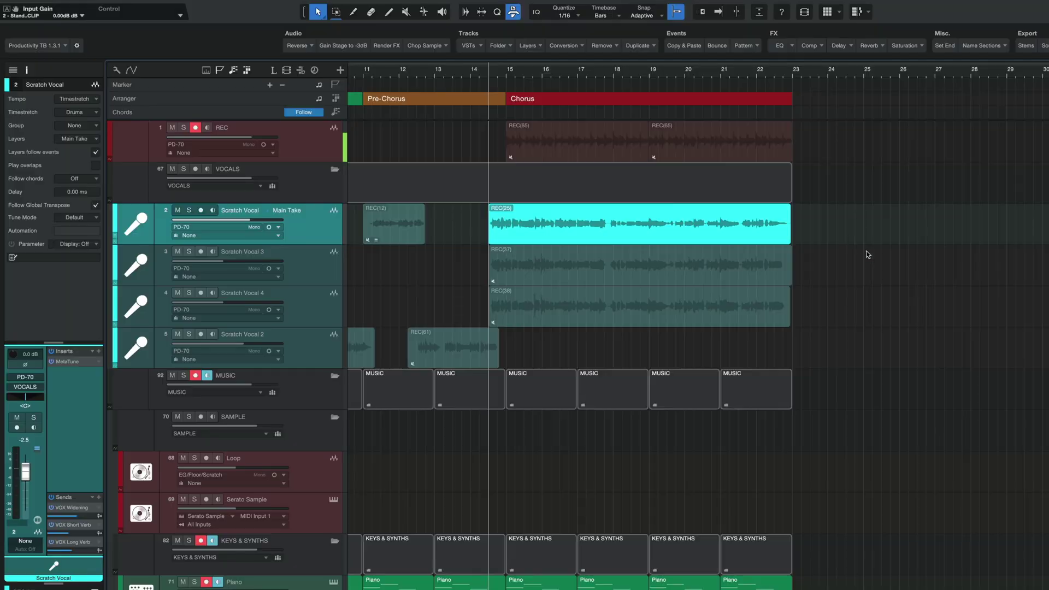
Split REC(25) with the Split tool and slip its vocal audio rightward within the clip.
alt+click(612, 224)
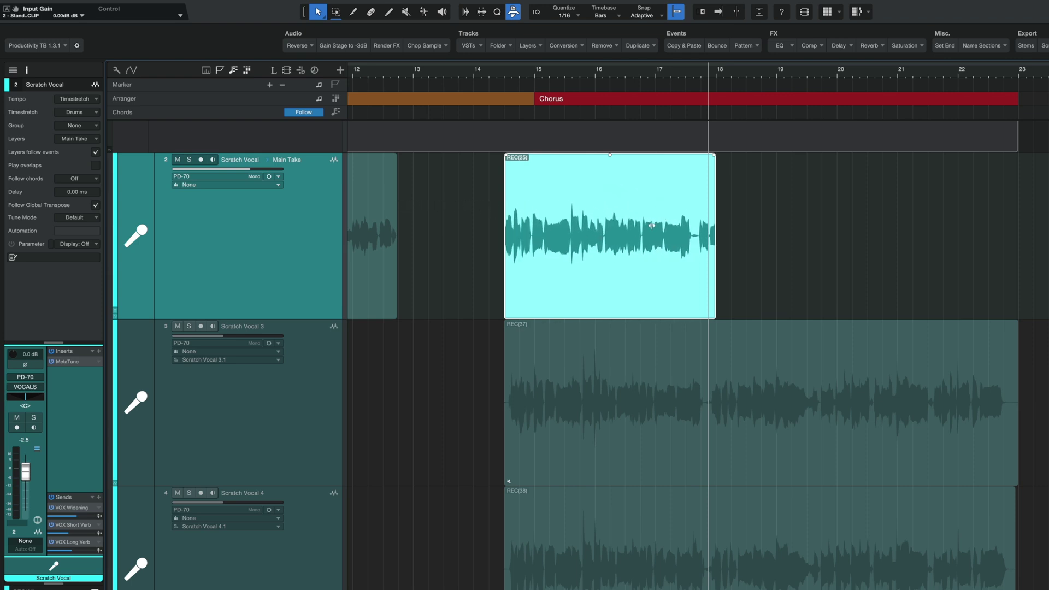
drag(652, 225, 659, 235)
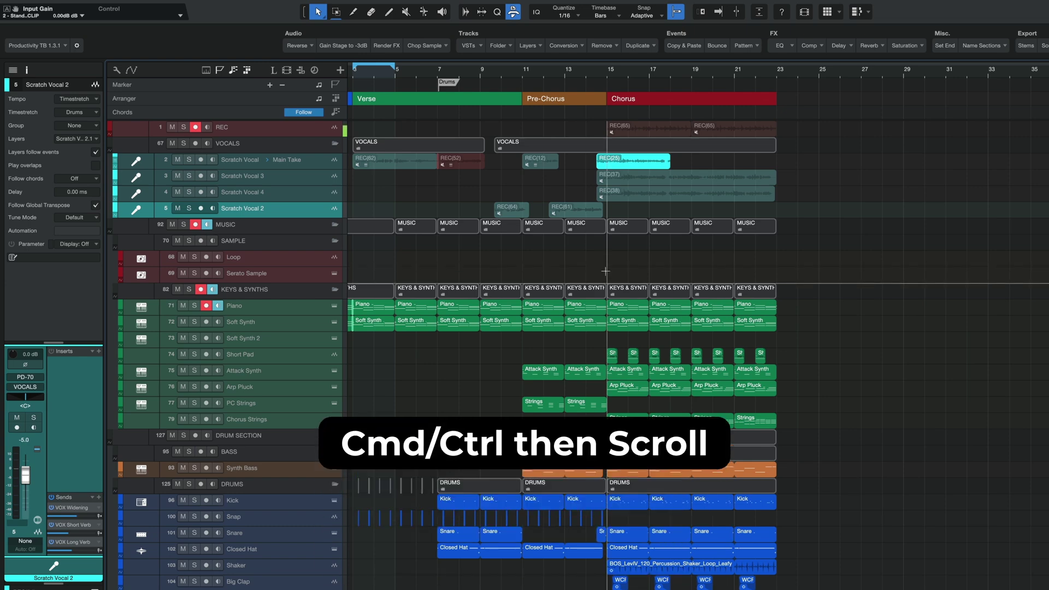
Shrink track heights to fit the Intro-to-Chorus arrangement, then zoom the timeline close around bar 20.
scroll(605, 271, down, 3)
scroll(606, 271, up, 5)
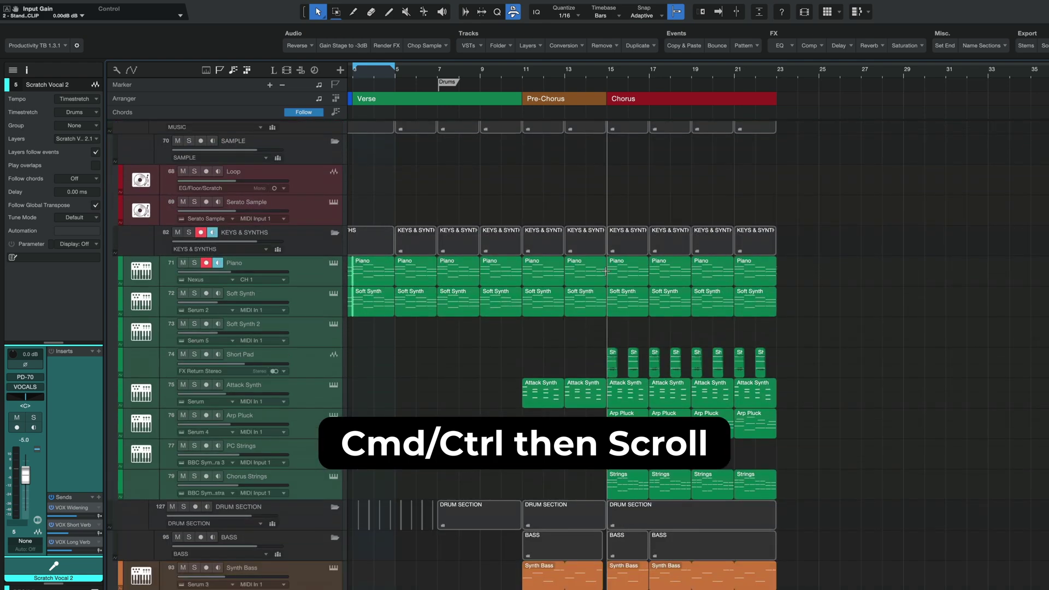
scroll(605, 271, down, 5)
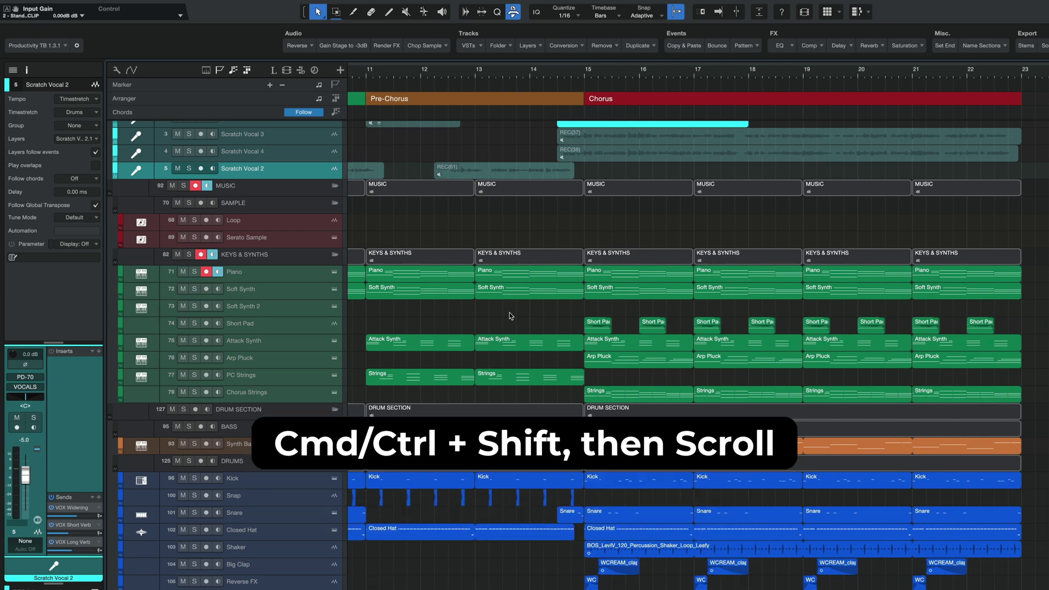
scroll(675, 311, up, 2)
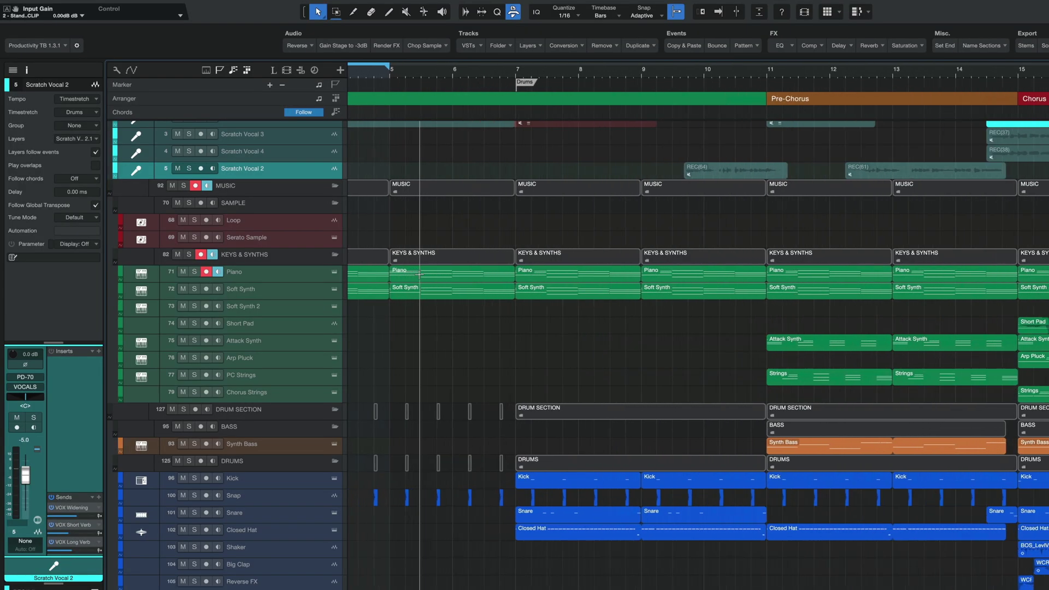
scroll(419, 275, down, 3)
scroll(420, 275, down, 1)
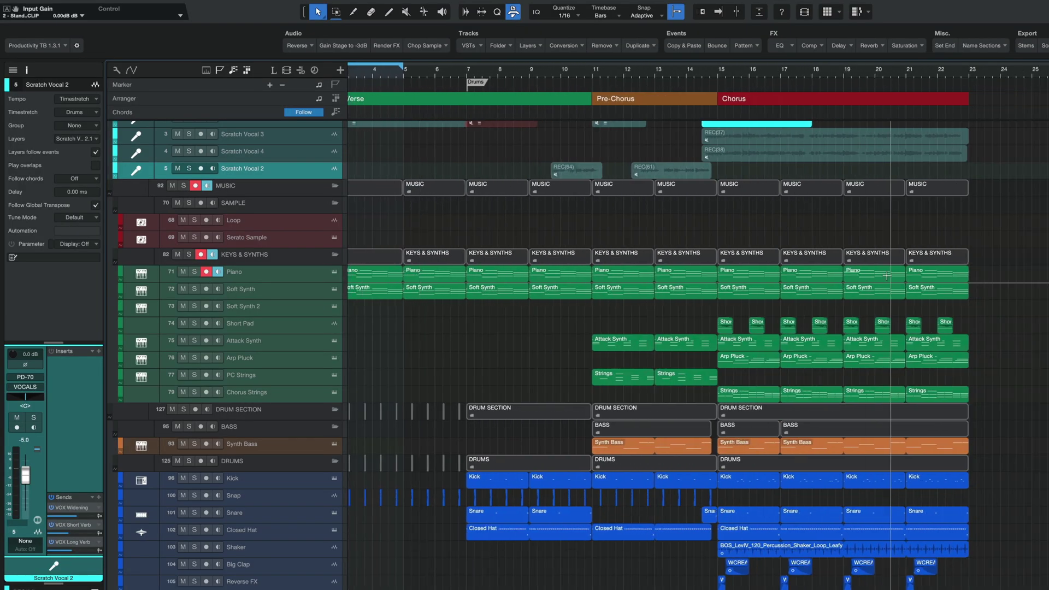
scroll(885, 271, up, 5)
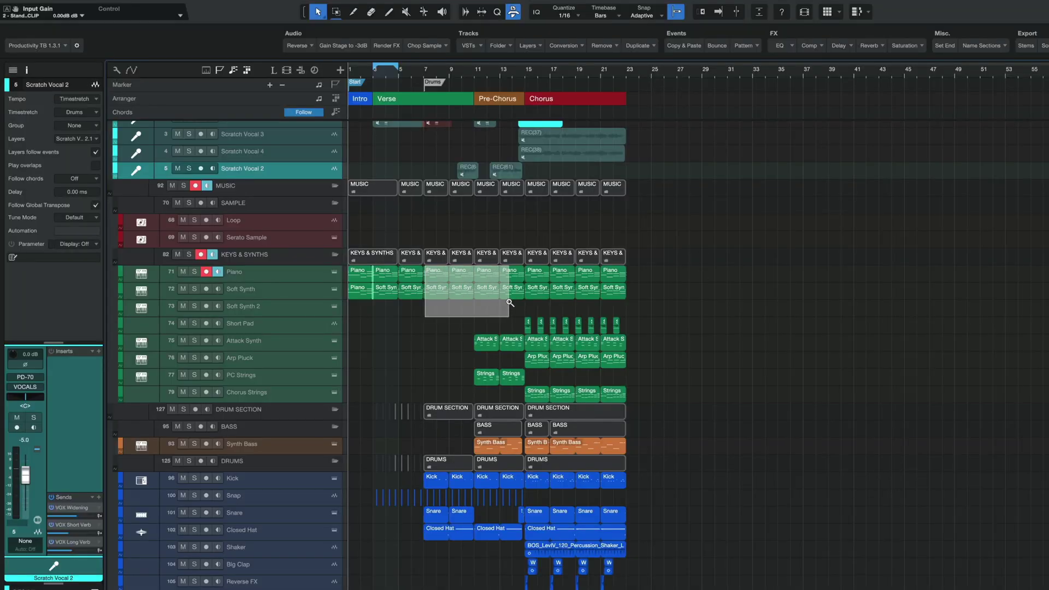
Zoom into the Piano and Soft Synth parts at bars 7–12, then zoom back out to the whole song.
drag(518, 296, 519, 298)
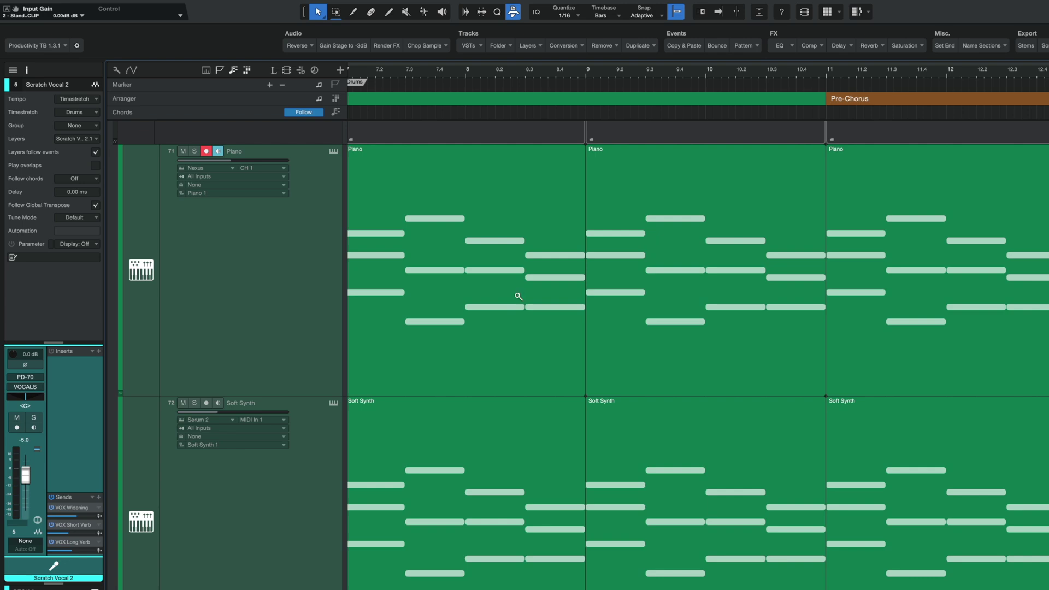
key(z)
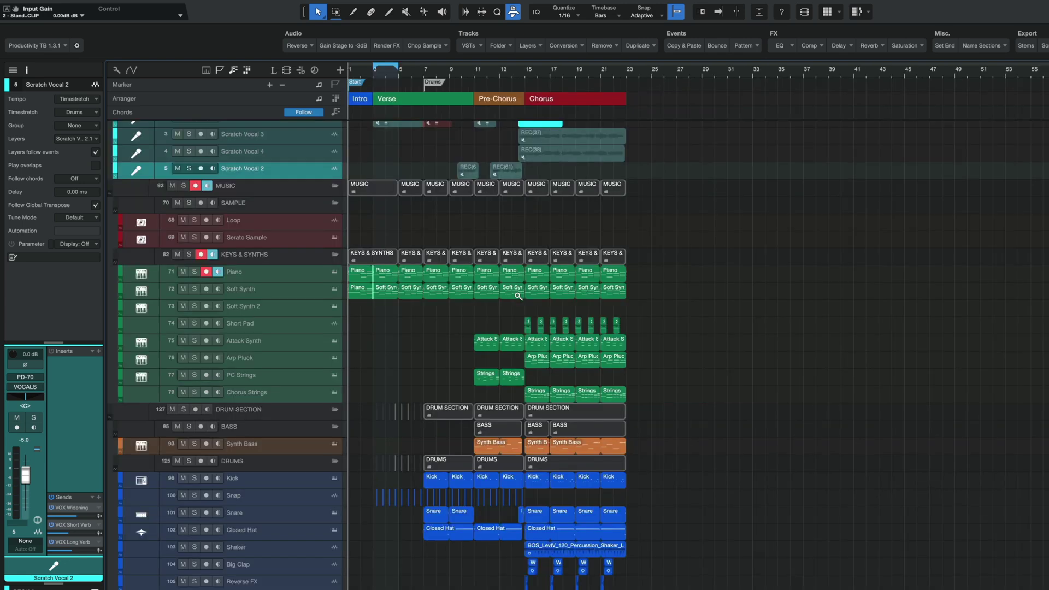